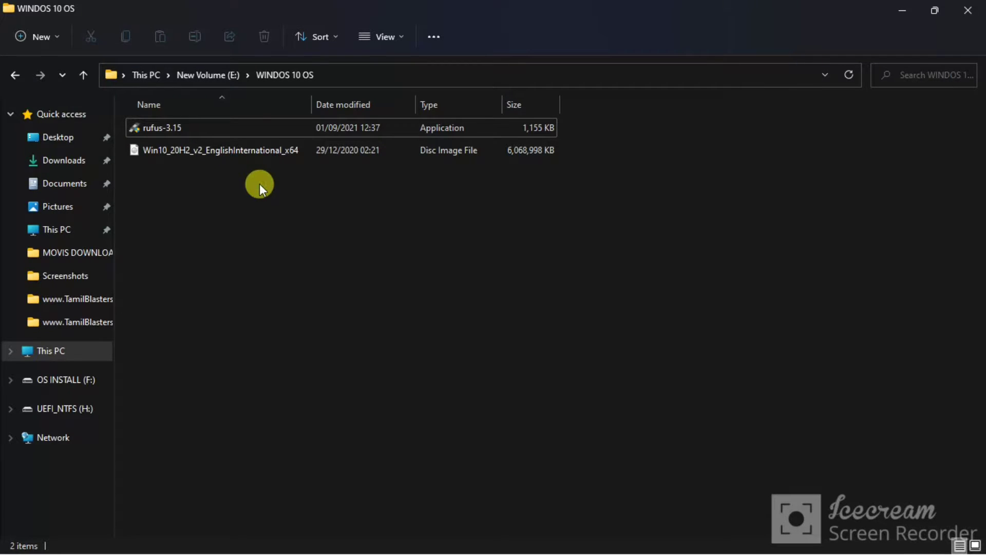
{"action": "right_click", "coordinate": [268, 196]}
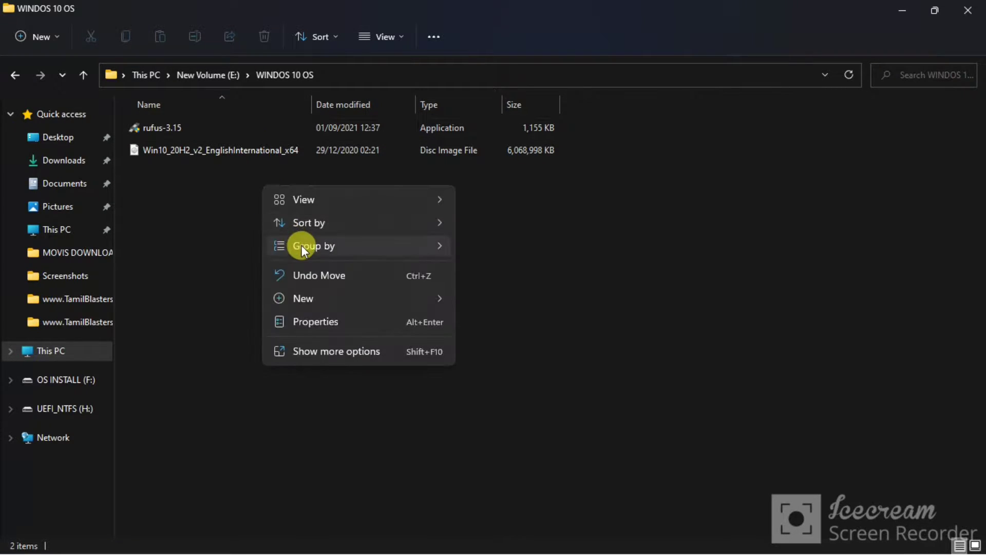
{"action": "mouse_move", "coordinate": [301, 245]}
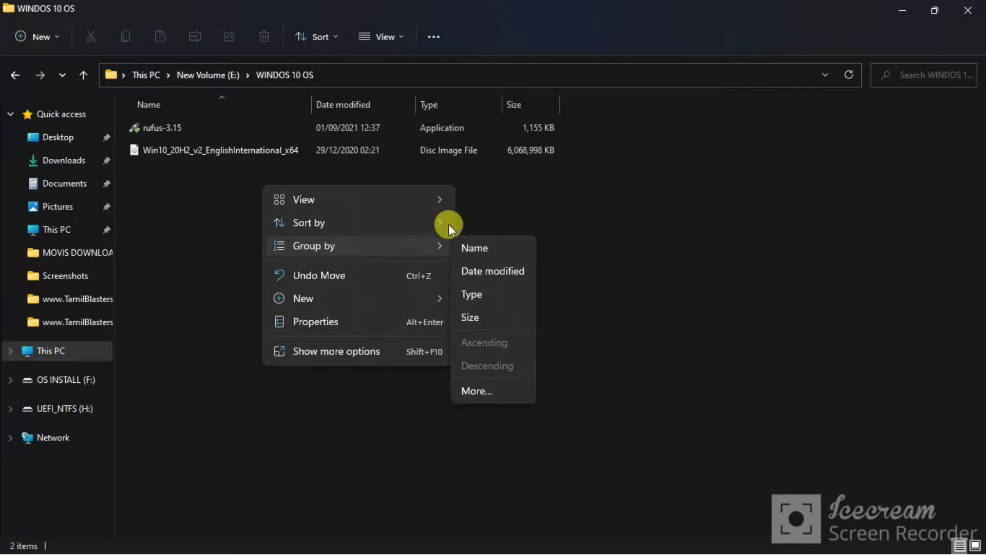
{"action": "left_click", "coordinate": [632, 304]}
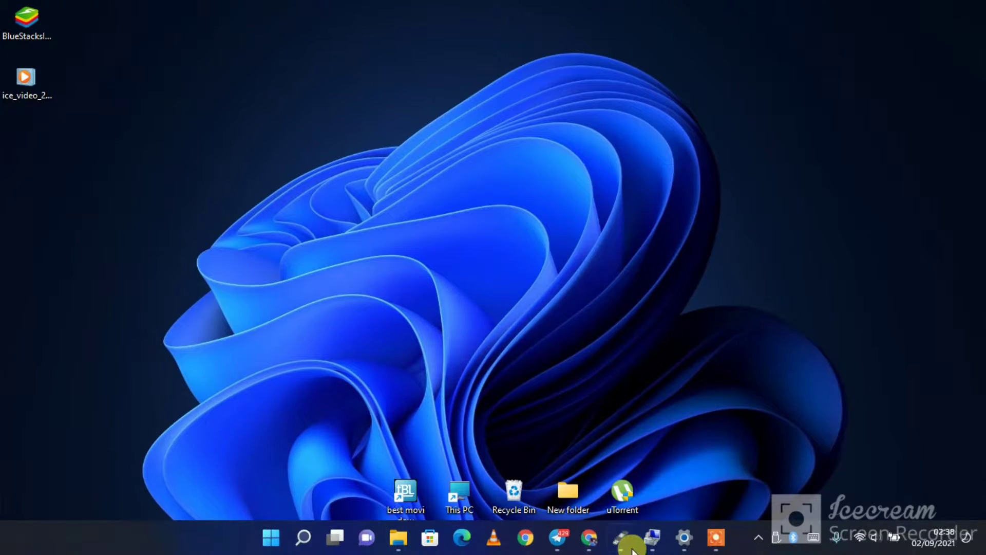
- Switch to Rufus and keep the 8 GB Multiple Partitions (F:) (H:) drive as the target device
{"action": "left_click", "coordinate": [624, 537]}
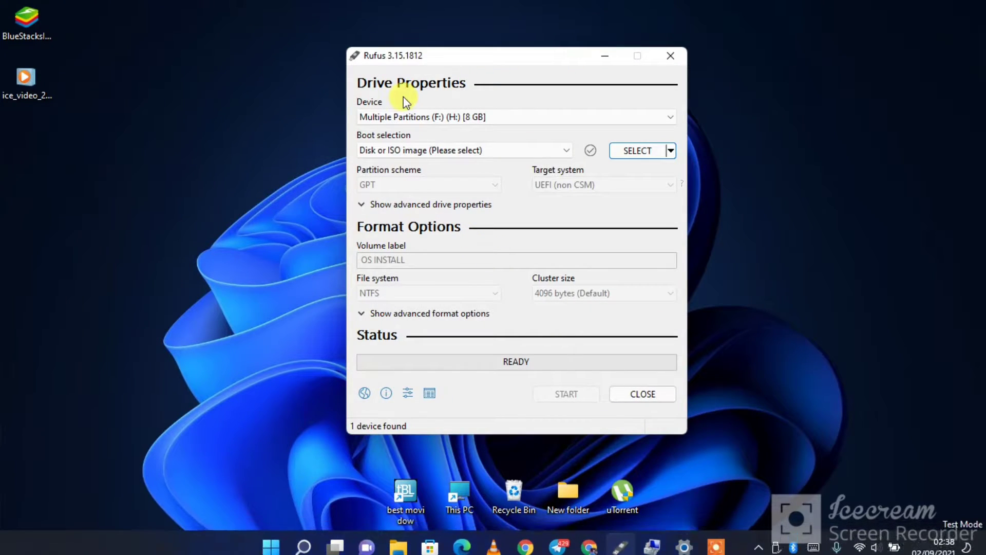
{"action": "left_click", "coordinate": [397, 123]}
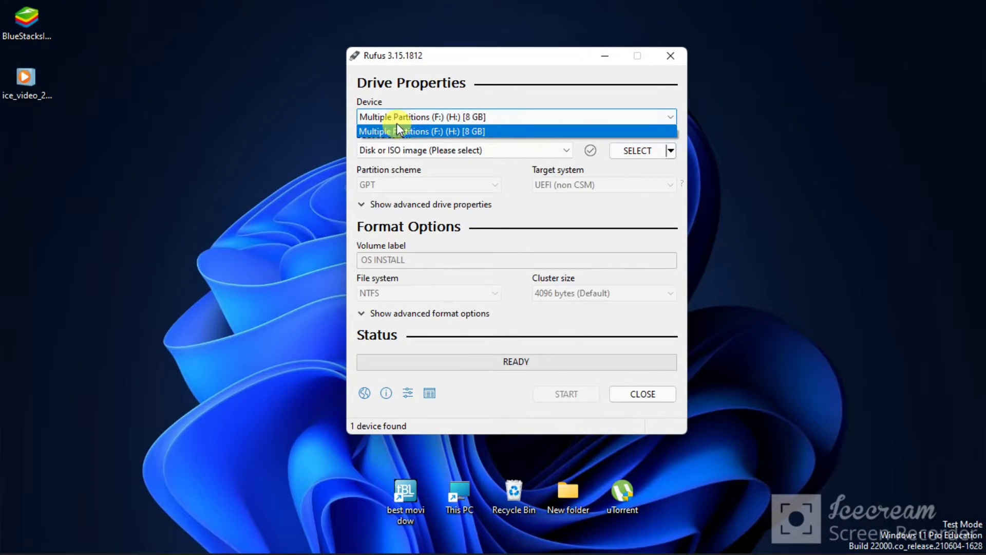
{"action": "left_click", "coordinate": [371, 117]}
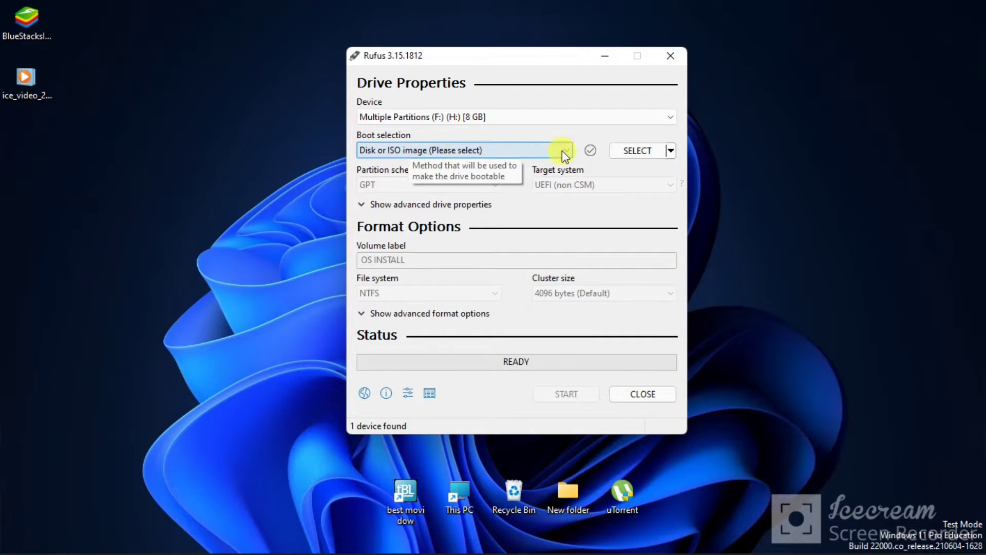
- Load the boot image Win10_20H2_v2_EnglishInternational_x64.iso from the WINDOS 10 OS folder on New Volume (E:)
{"action": "left_click", "coordinate": [634, 155]}
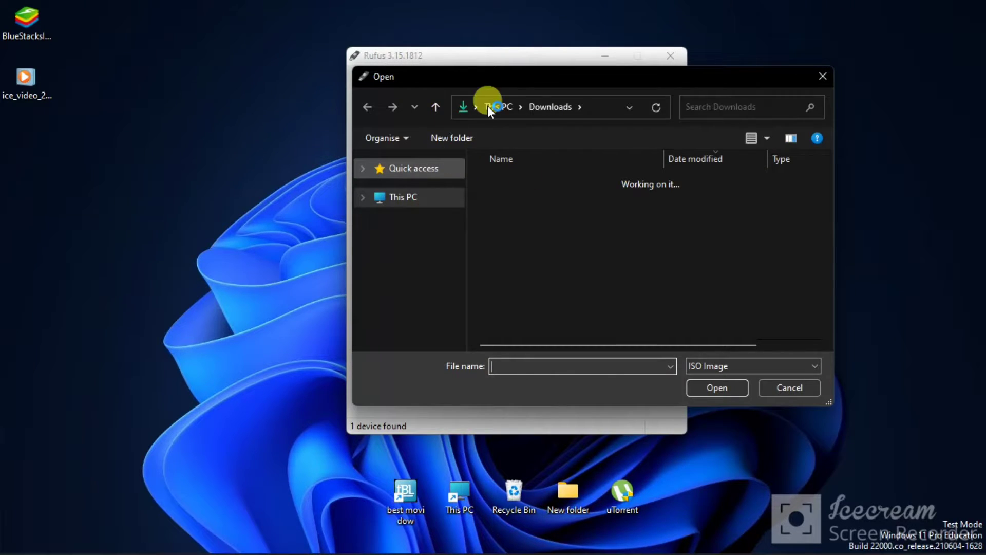
{"action": "double_click", "coordinate": [494, 73]}
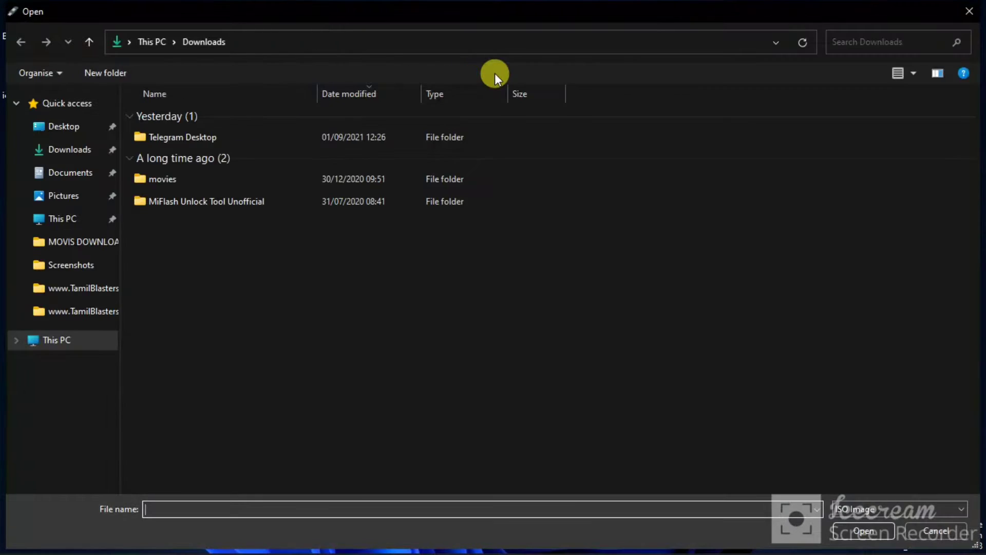
{"action": "left_click", "coordinate": [63, 220]}
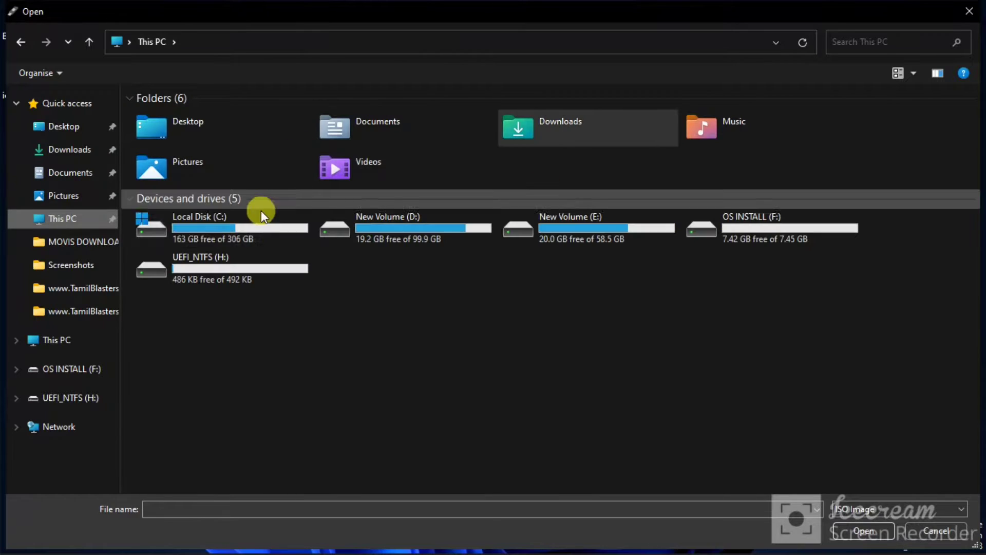
{"action": "double_click", "coordinate": [607, 238]}
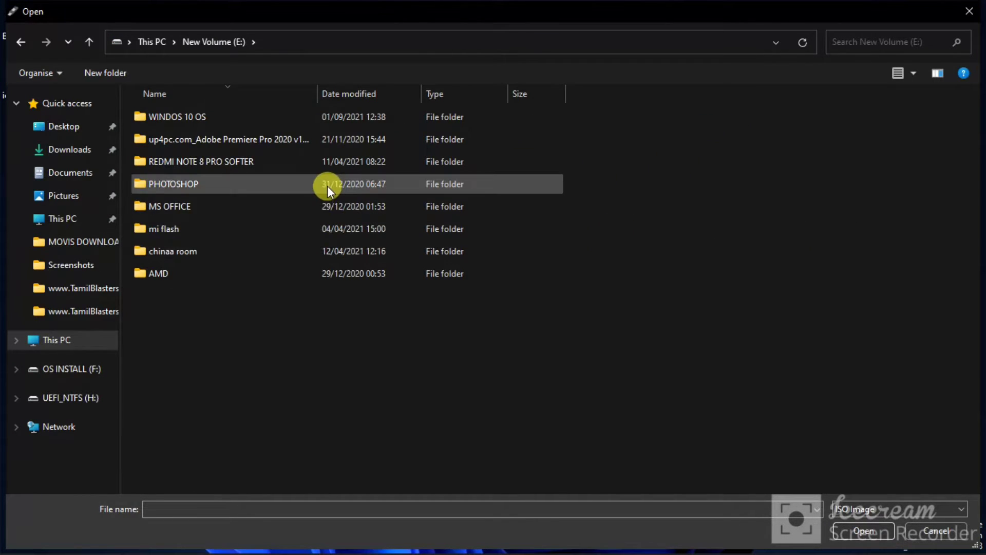
{"action": "double_click", "coordinate": [316, 118]}
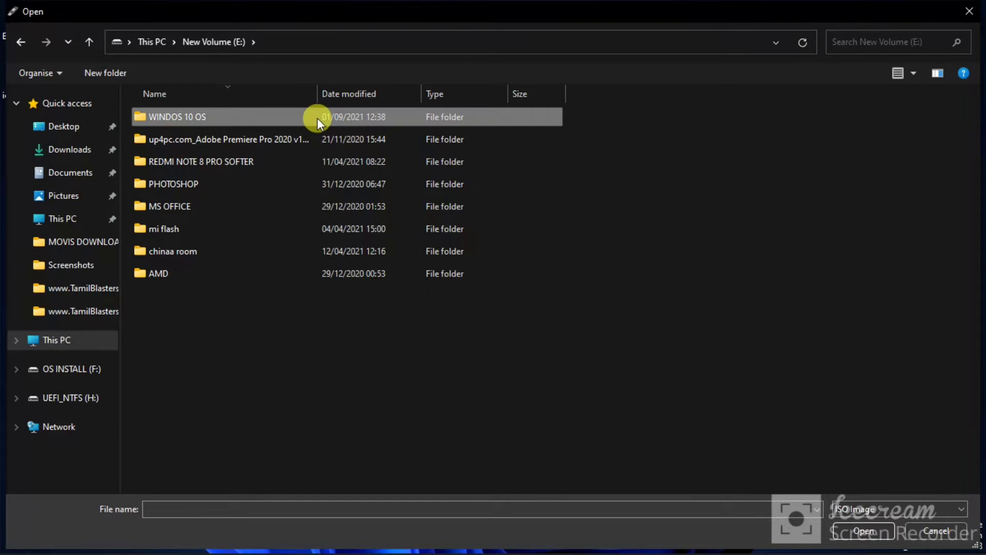
{"action": "double_click", "coordinate": [295, 117]}
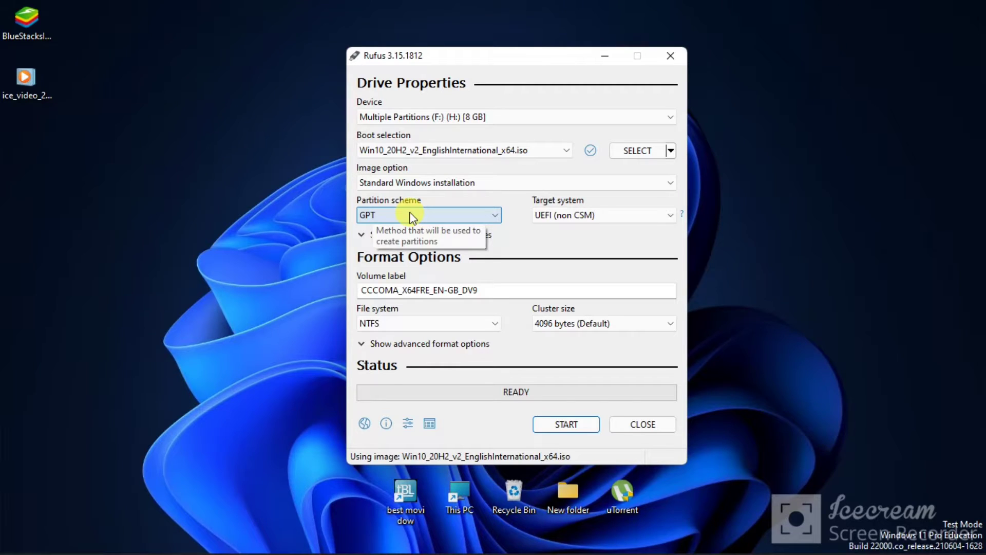
- Examine the partition scheme choices and check Disk 0's partition style in Computer Management's Disk Management
{"action": "left_click", "coordinate": [411, 216]}
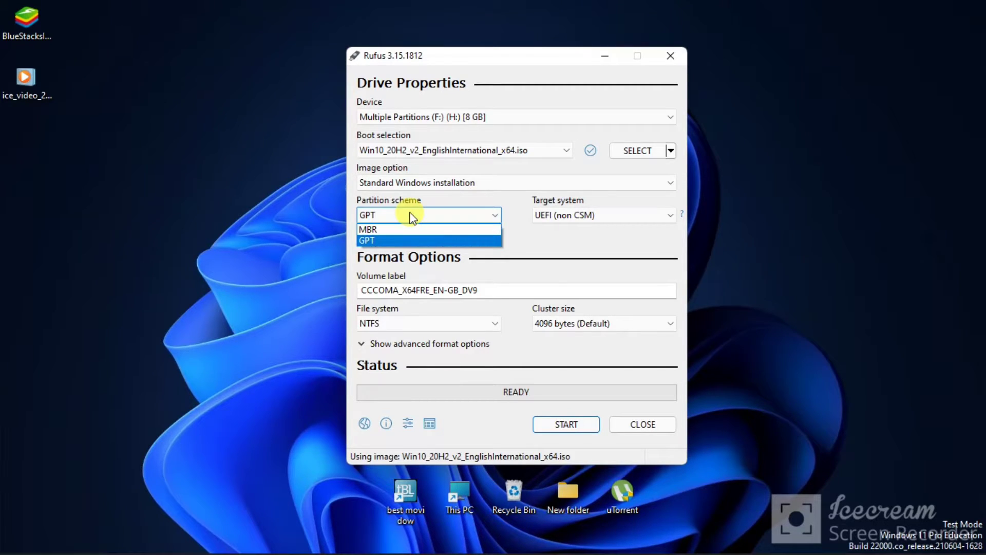
{"action": "left_click", "coordinate": [628, 245]}
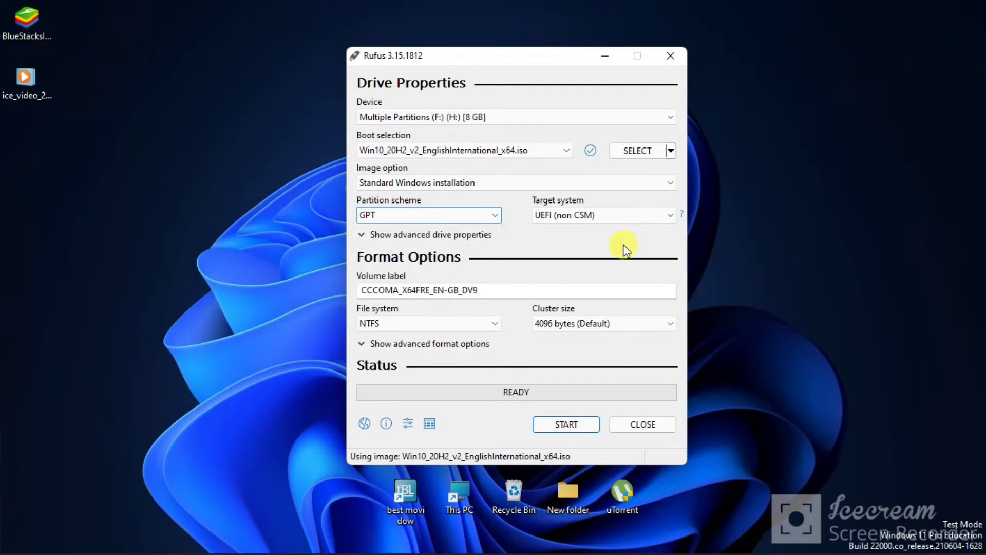
{"action": "left_click", "coordinate": [451, 488]}
{"action": "right_click", "coordinate": [454, 484]}
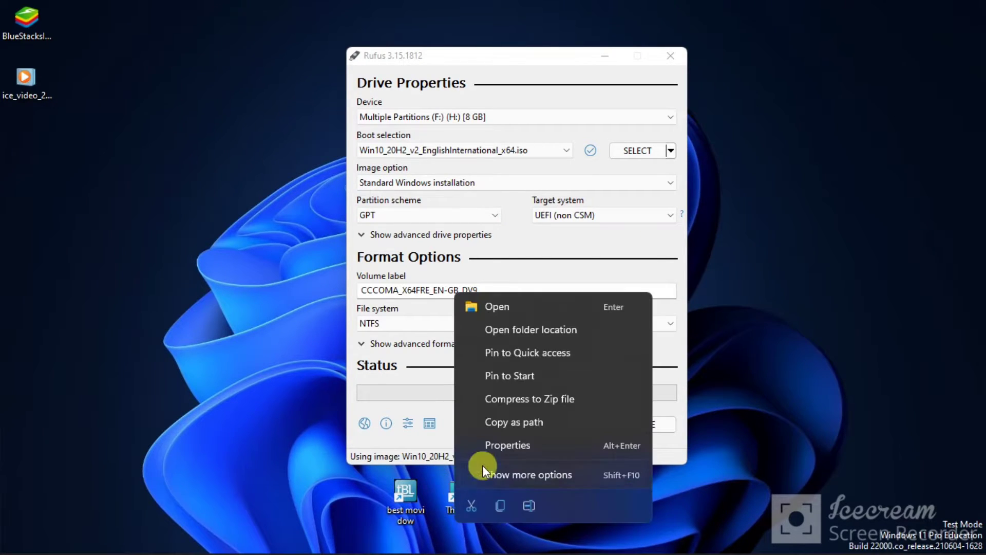
{"action": "left_click", "coordinate": [856, 430]}
{"action": "mouse_move", "coordinate": [633, 550]}
{"action": "left_click", "coordinate": [652, 537]}
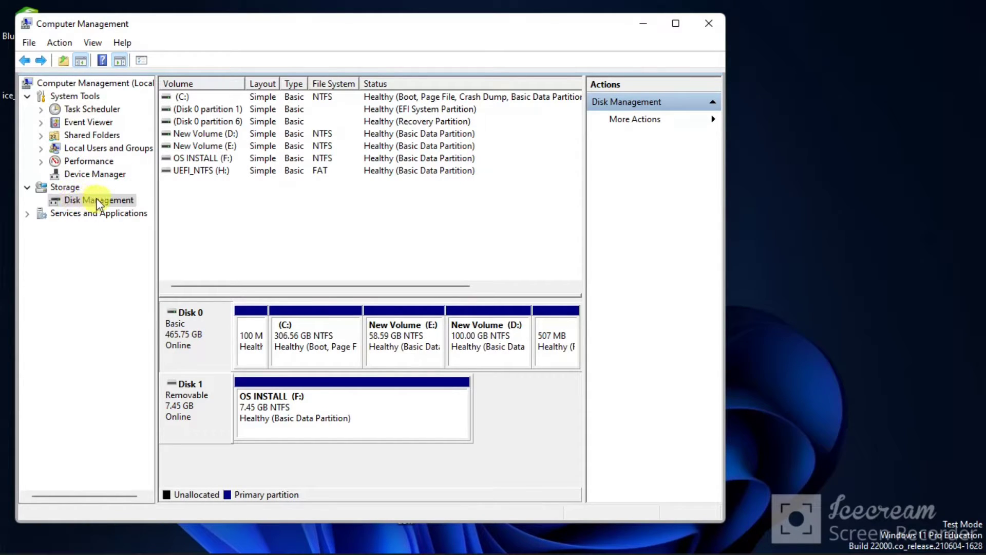
{"action": "right_click", "coordinate": [208, 330]}
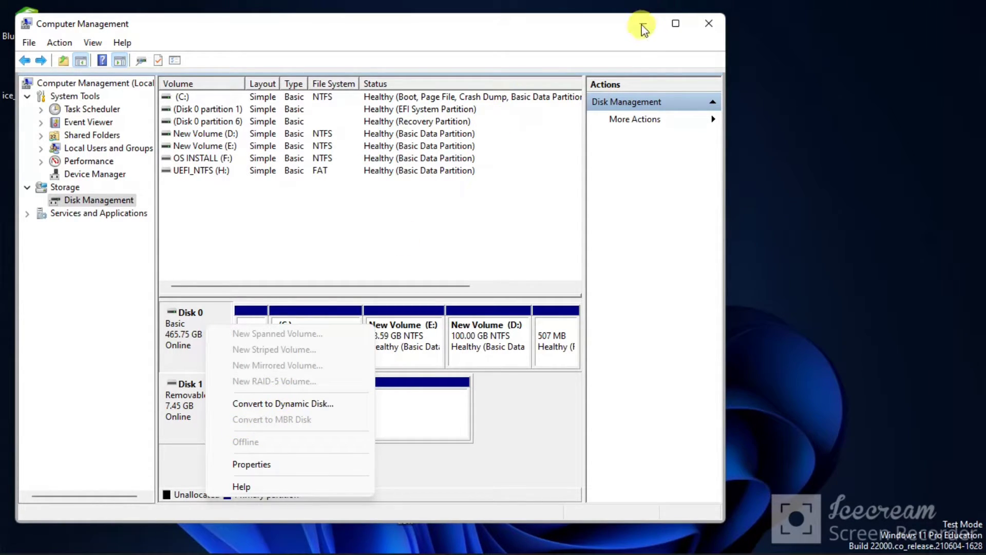
{"action": "left_click", "coordinate": [641, 23]}
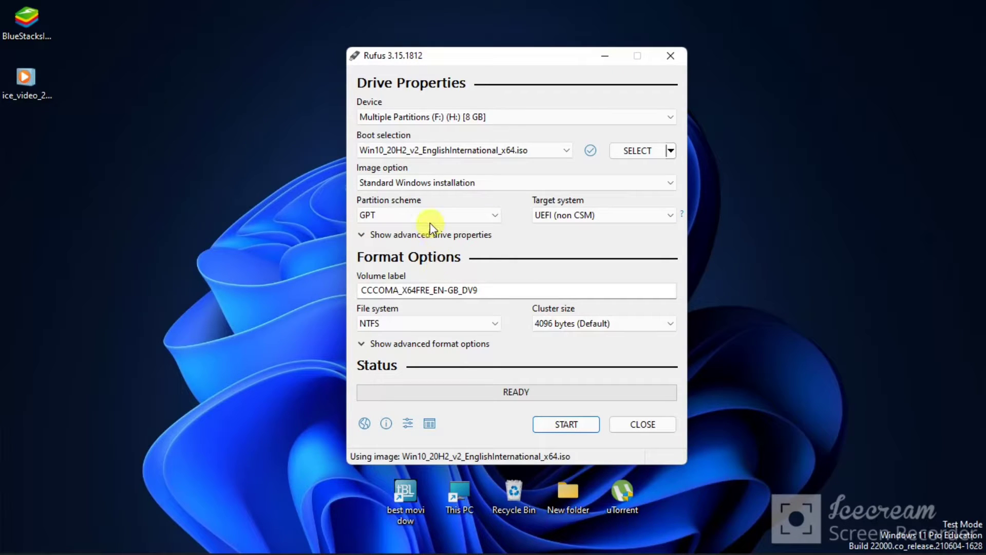
- Set the partition scheme to MBR and keep BIOS (or UEFI-CSM) as the target system
{"action": "left_click", "coordinate": [430, 219]}
{"action": "left_click", "coordinate": [423, 227]}
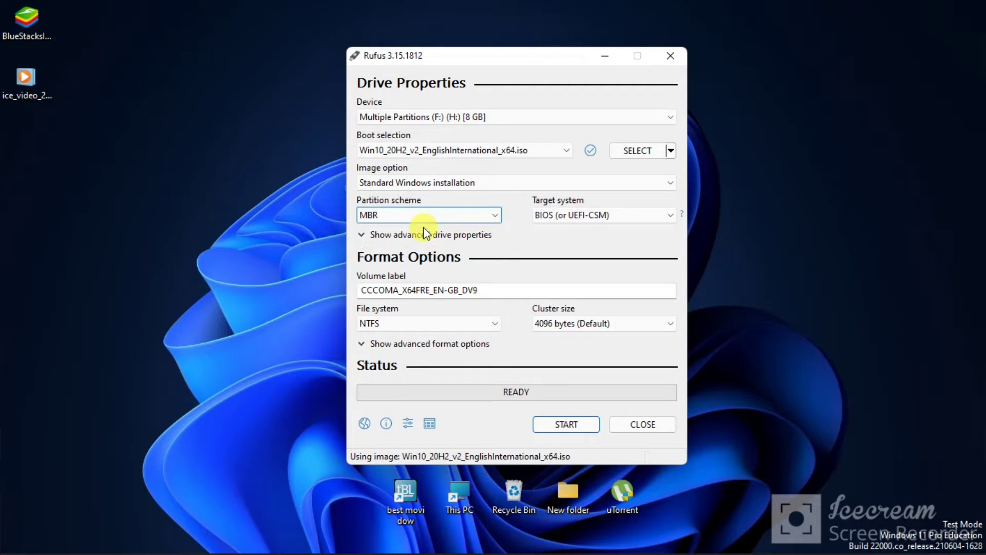
{"action": "left_click", "coordinate": [645, 216]}
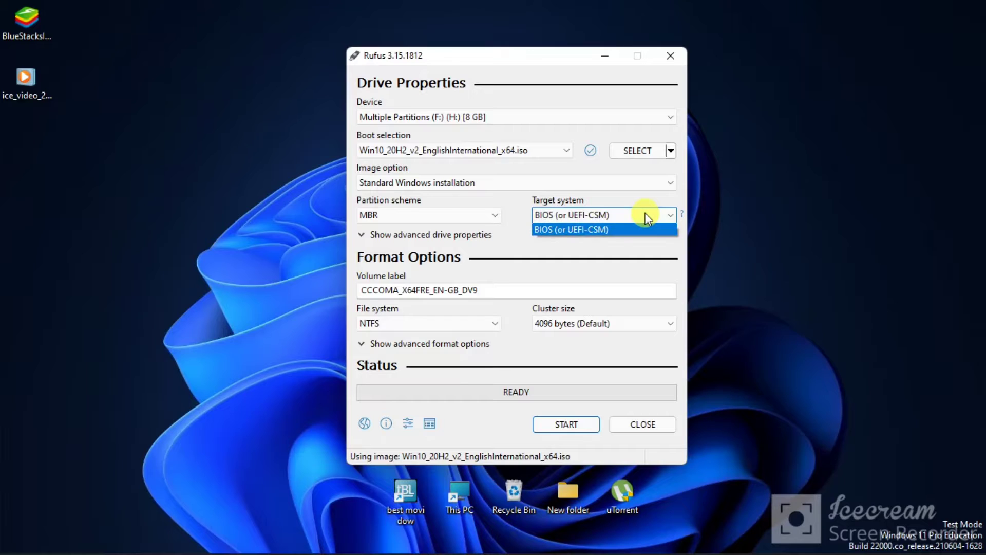
{"action": "left_click", "coordinate": [653, 274]}
- Review the volume label, file system and advanced format options of the USB drive
{"action": "left_click", "coordinate": [556, 292]}
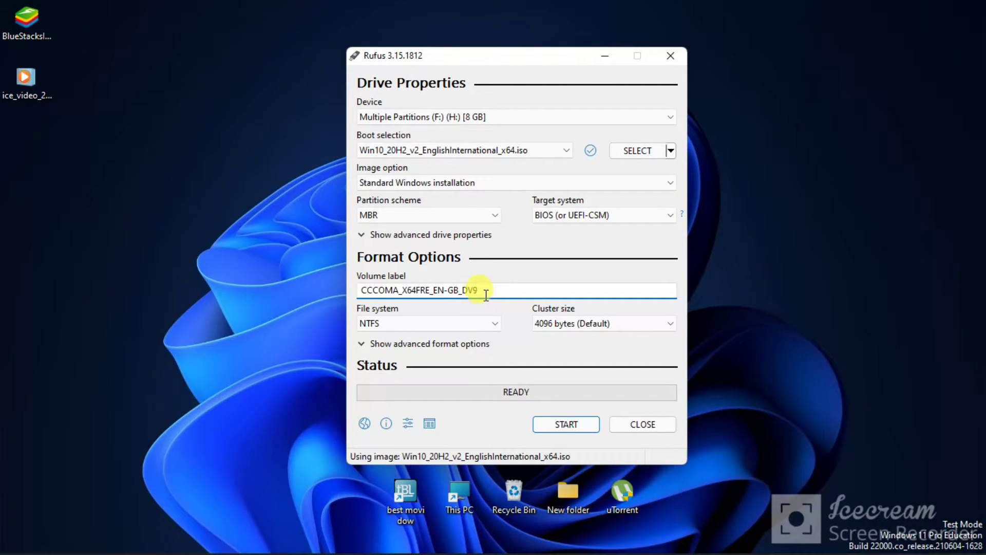
{"action": "left_click", "coordinate": [470, 323]}
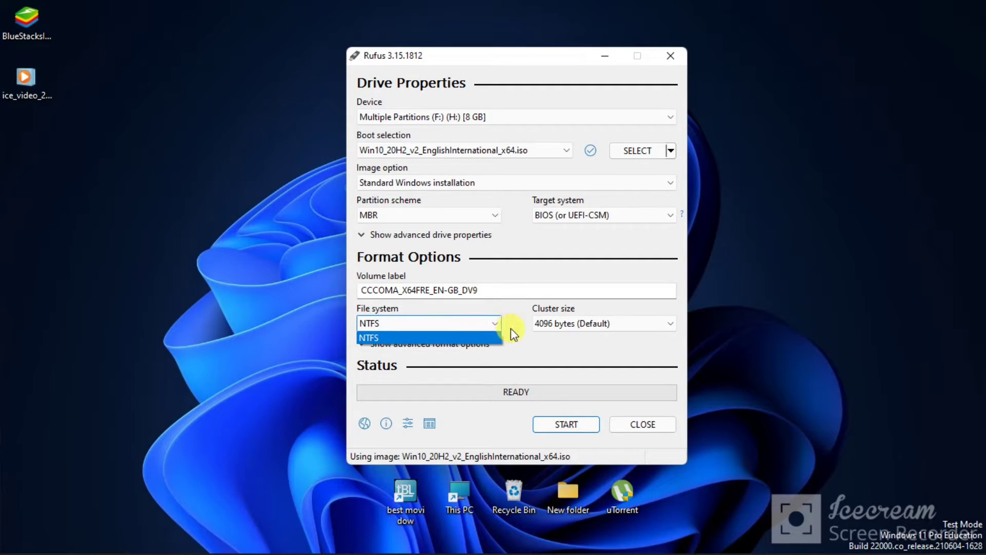
{"action": "left_click", "coordinate": [512, 332]}
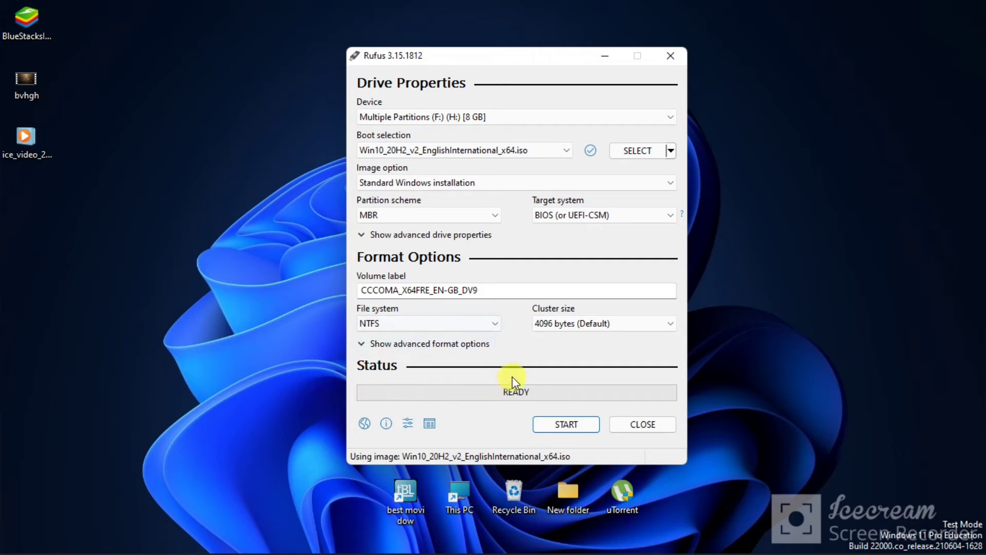
{"action": "left_click", "coordinate": [364, 344]}
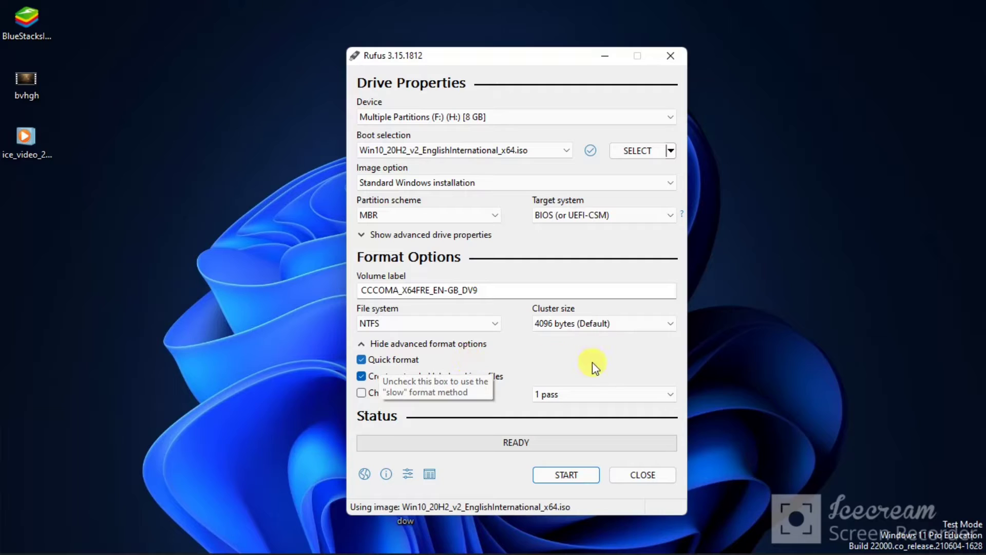
{"action": "left_click", "coordinate": [401, 343]}
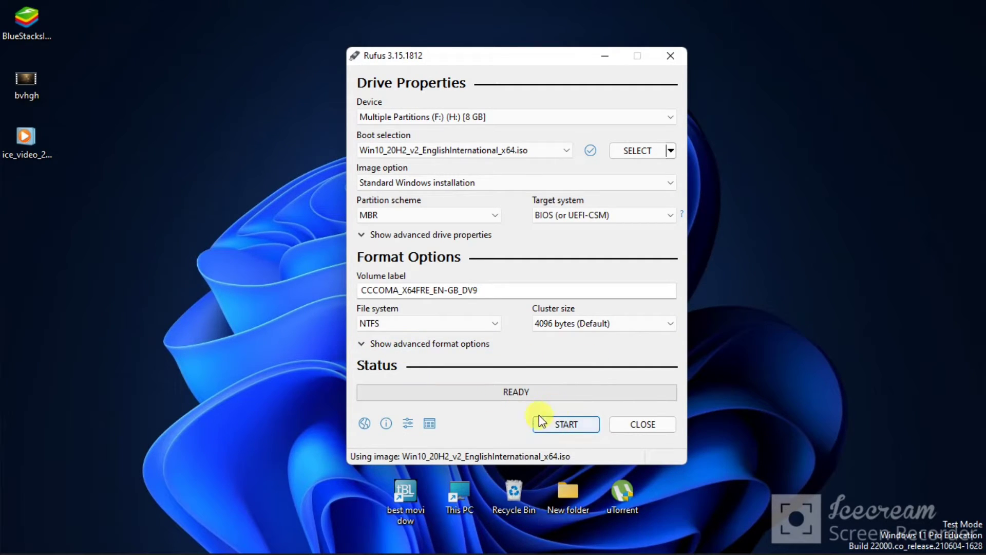
- Start writing the Windows image to the USB drive and accept the erasure of all its data
{"action": "left_click", "coordinate": [548, 424]}
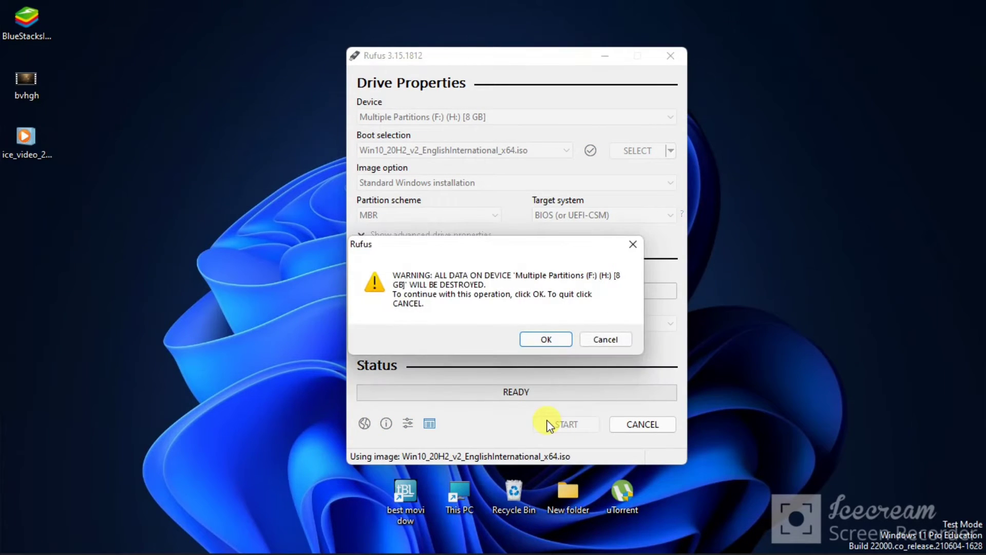
{"action": "left_click", "coordinate": [557, 341]}
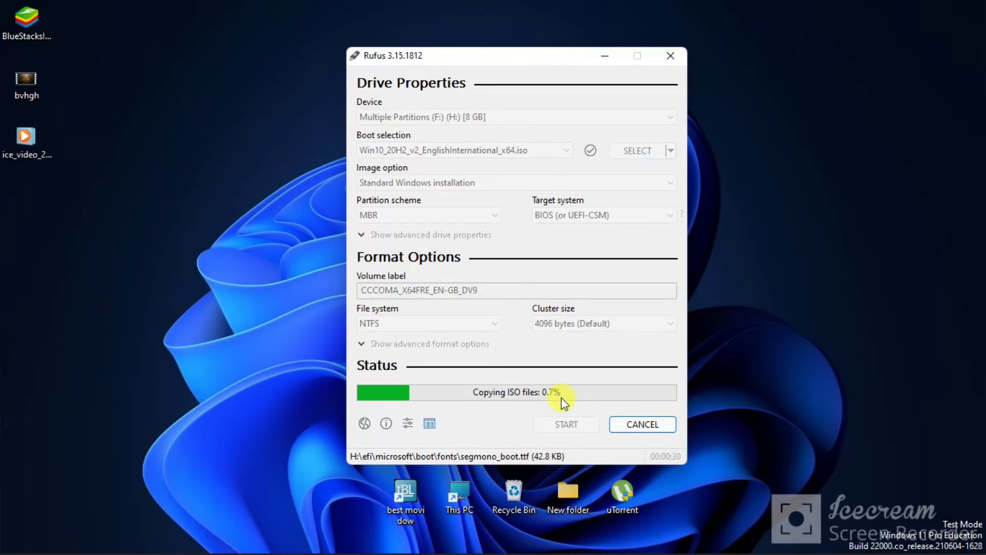
- Check the drives listed in This PC during the ISO copy and minimize that window
{"action": "left_click", "coordinate": [477, 486]}
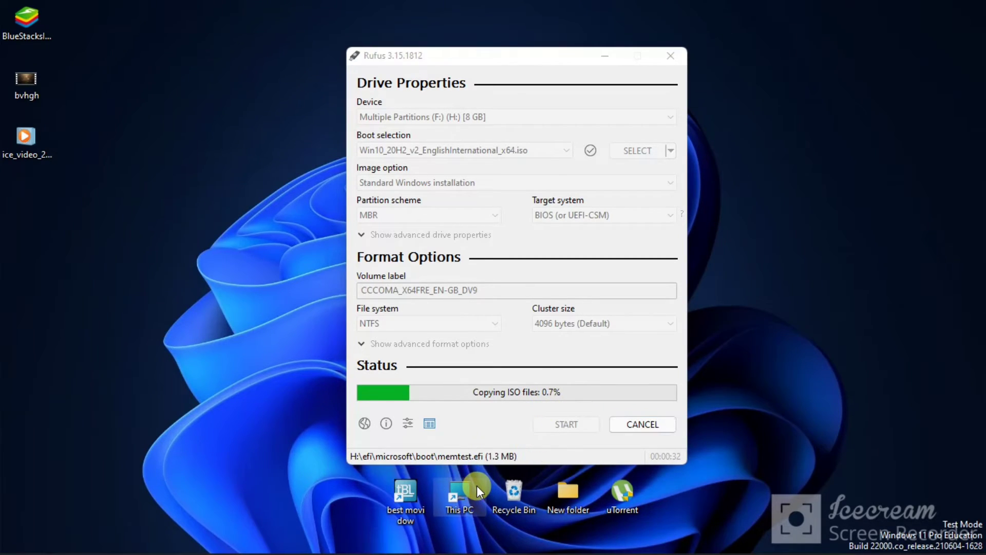
{"action": "double_click", "coordinate": [477, 486]}
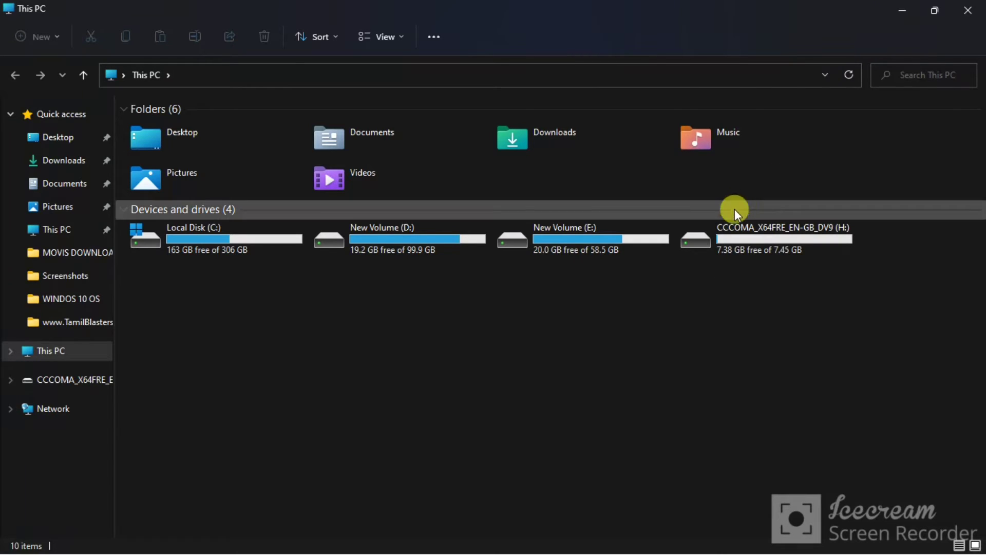
{"action": "left_click", "coordinate": [909, 9]}
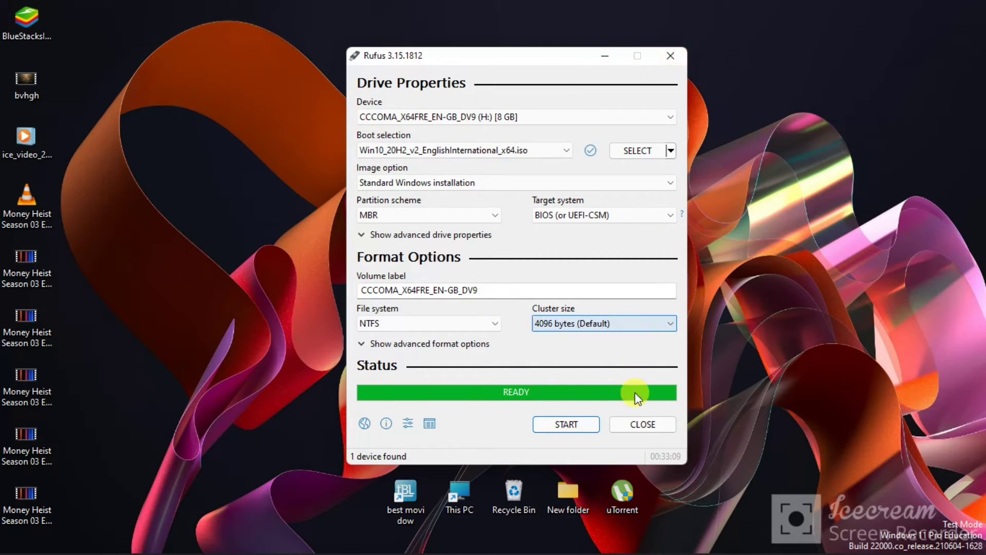
- Close Rufus once the drive has been written, returning to the desktop
{"action": "left_click", "coordinate": [635, 425]}
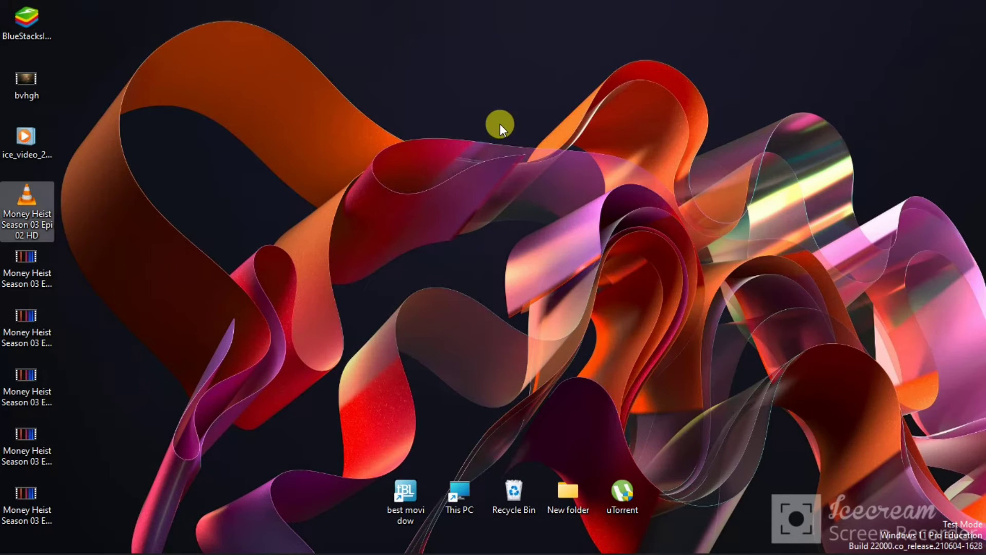
{"action": "right_click", "coordinate": [511, 160]}
{"action": "left_click", "coordinate": [523, 179]}
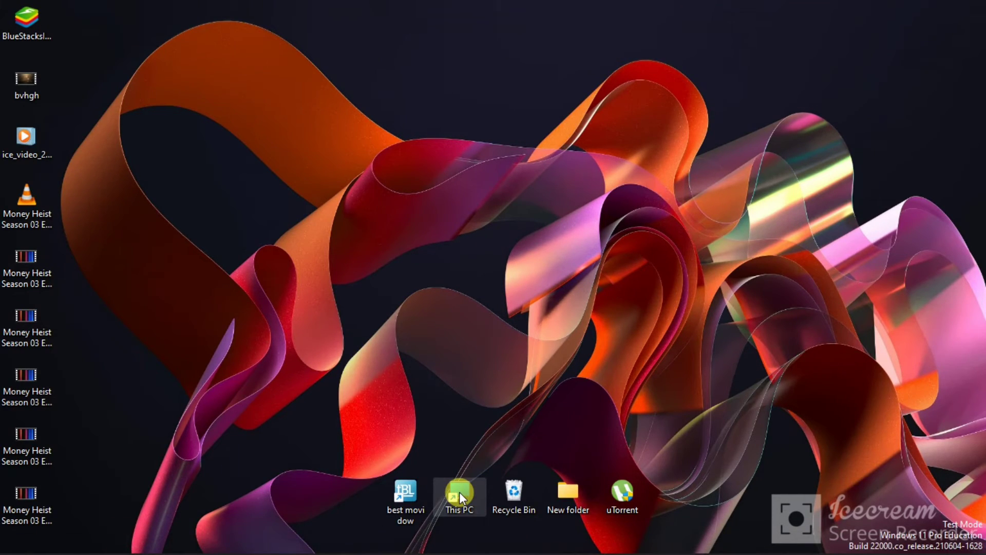
- Open This PC in a maximized window to inspect the finished USB drive
{"action": "double_click", "coordinate": [459, 492]}
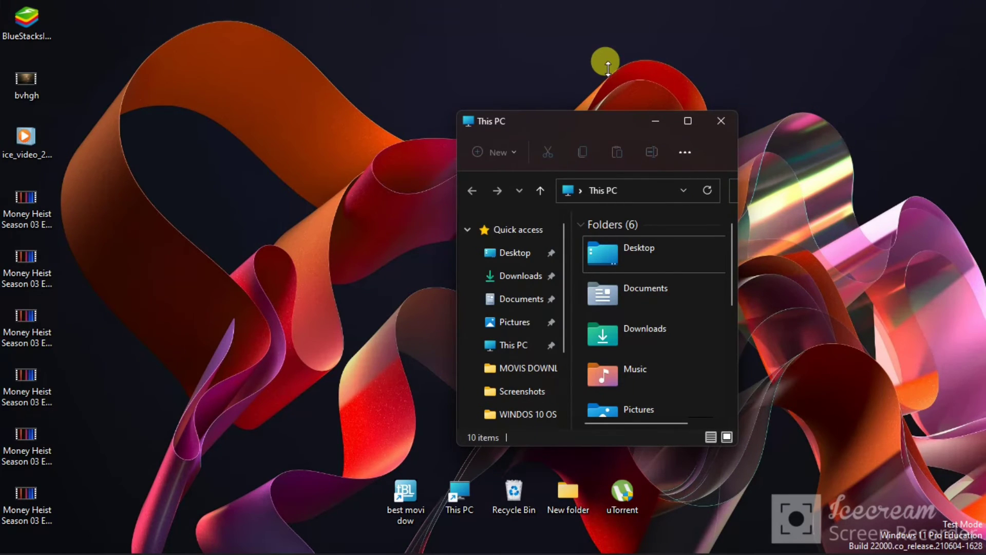
{"action": "key", "text": "super+Up"}
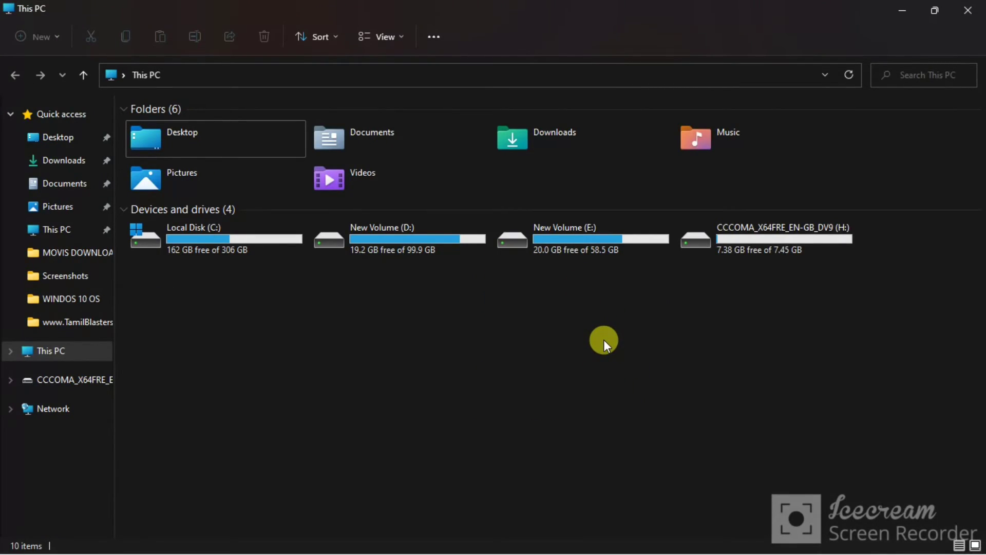
{"action": "right_click", "coordinate": [624, 343]}
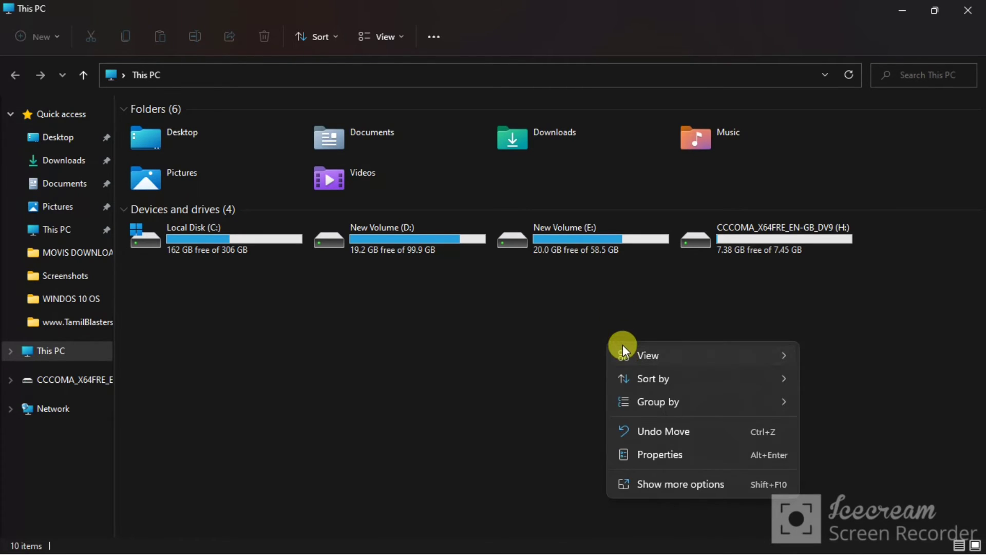
- Open the CCCOMA_X64FRE_EN-GB_DV9 (H:) USB drive to examine its Windows setup files and return to This PC
{"action": "left_click", "coordinate": [583, 384]}
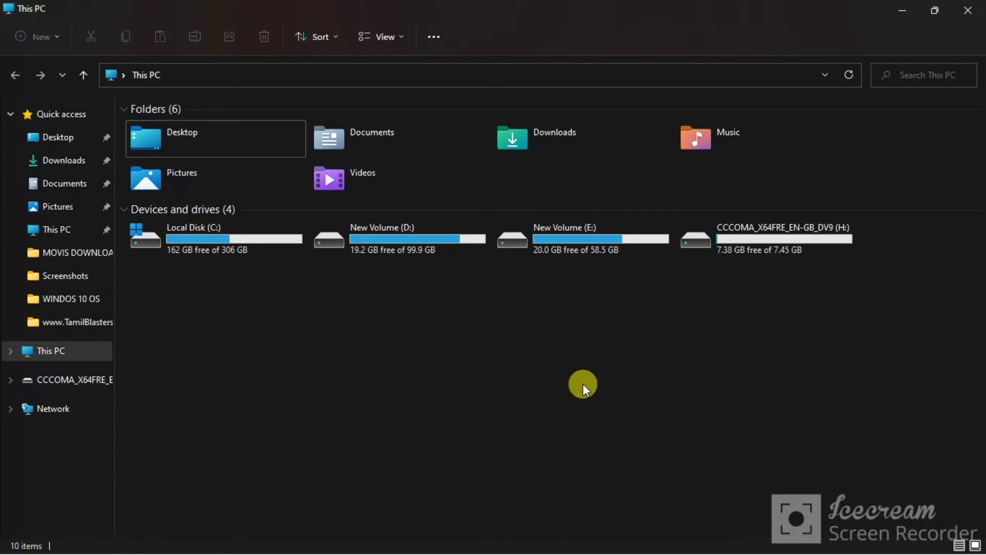
{"action": "double_click", "coordinate": [735, 247]}
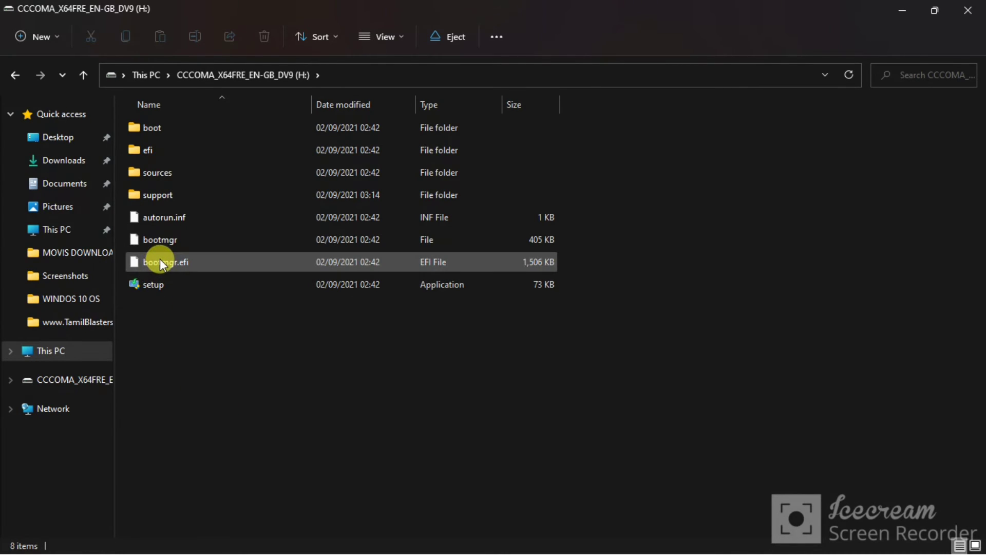
{"action": "left_click", "coordinate": [17, 75]}
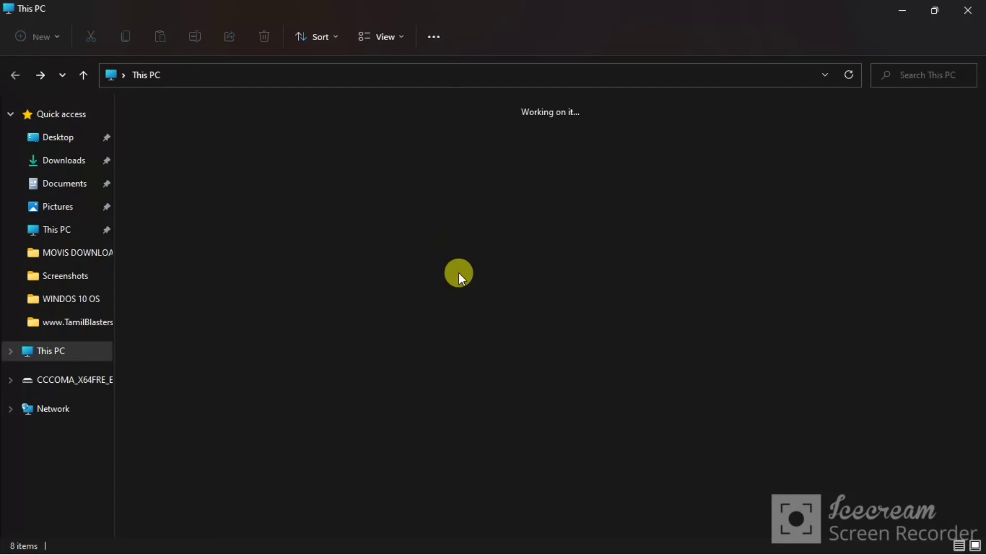
- Check the USB drive's free space and review its root files again, and minimize the window to the desktop
{"action": "right_click", "coordinate": [529, 331]}
{"action": "left_click", "coordinate": [411, 269]}
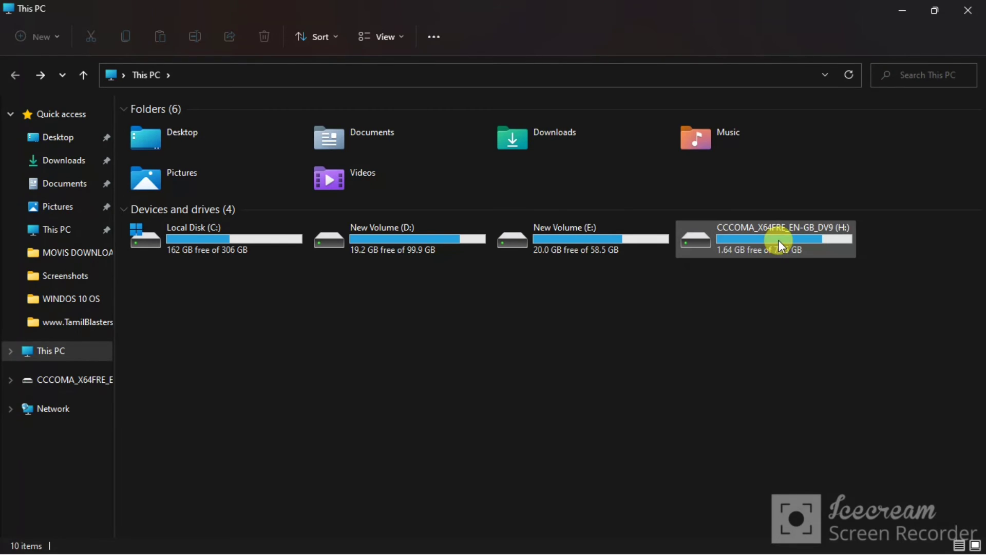
{"action": "mouse_move", "coordinate": [778, 240]}
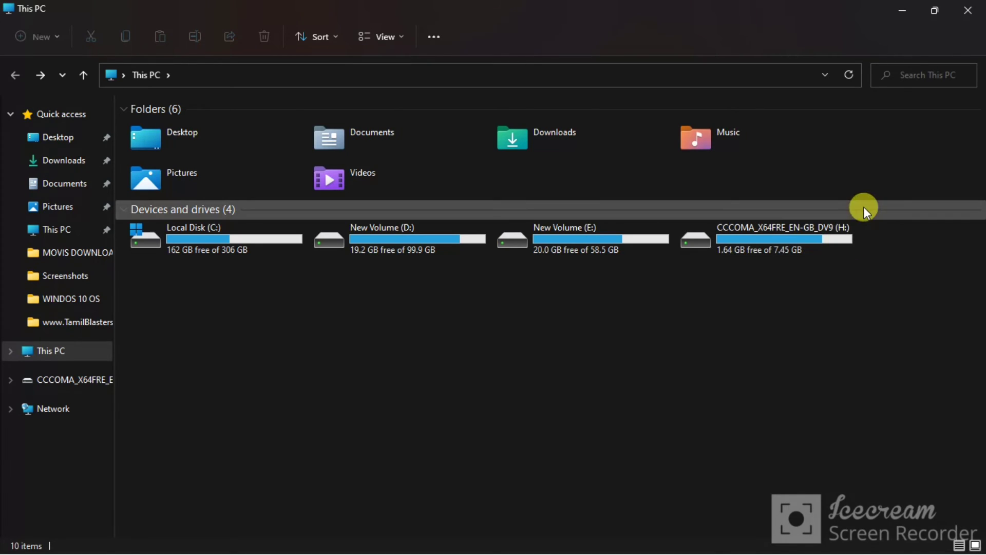
{"action": "double_click", "coordinate": [788, 234]}
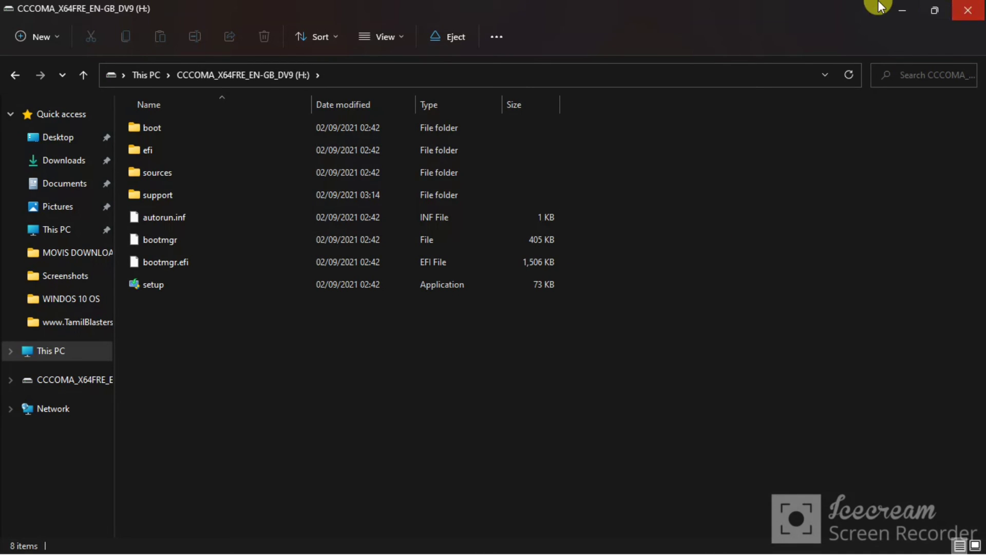
{"action": "left_click", "coordinate": [900, 7]}
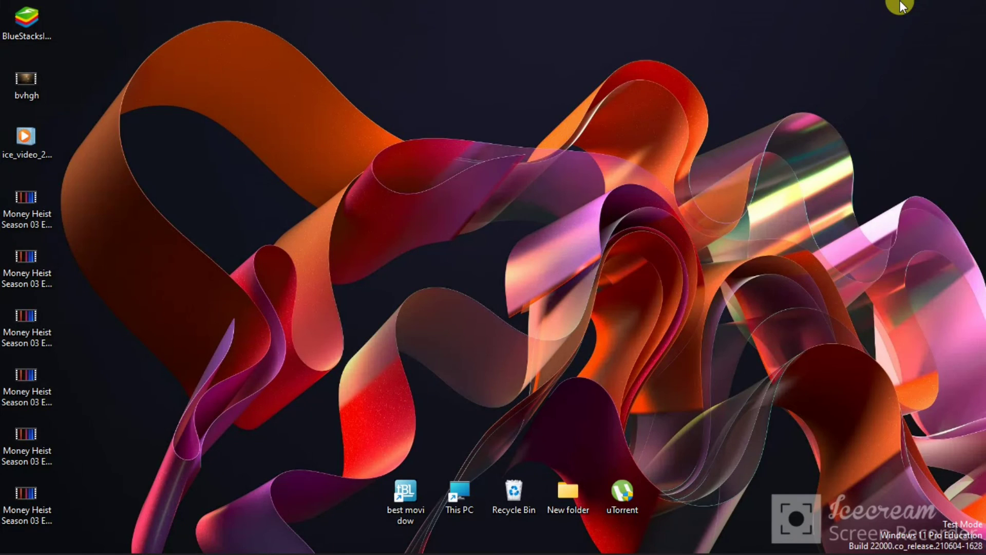